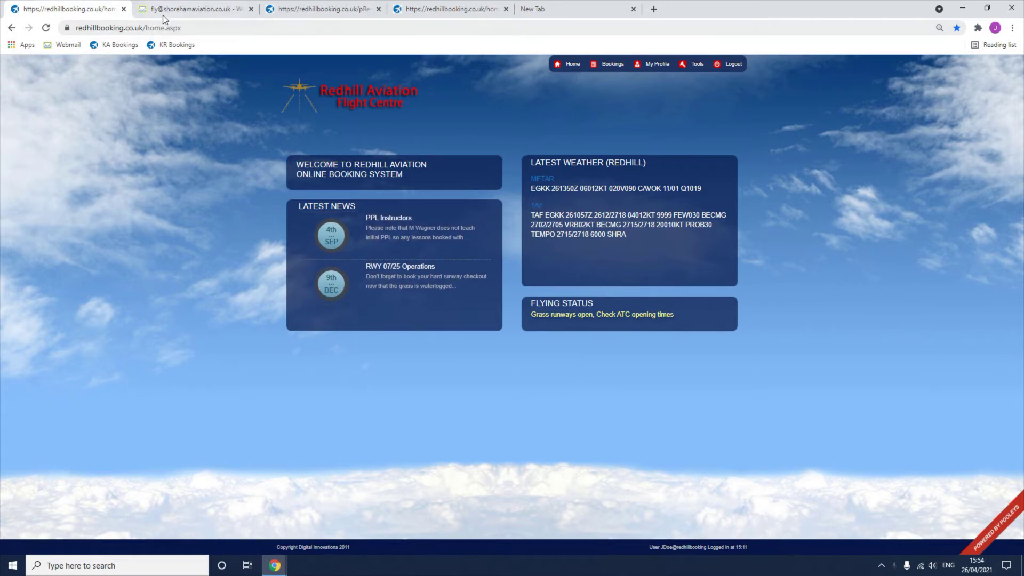
Step: Review the account setup invitation email and the new and confirm password fields on the password recovery page
{"action": "left_click", "coordinate": [162, 14]}
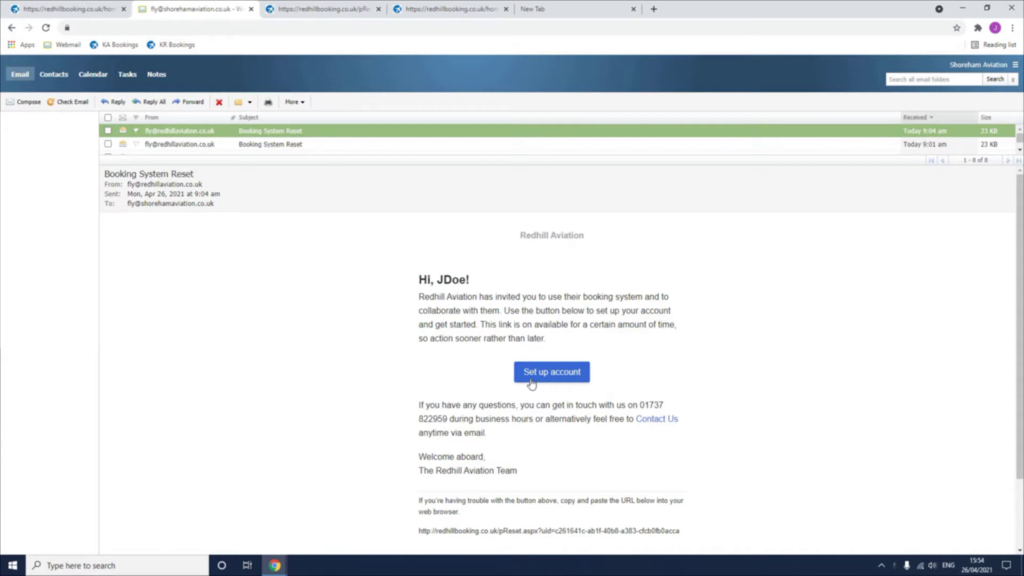
{"action": "left_click", "coordinate": [325, 9]}
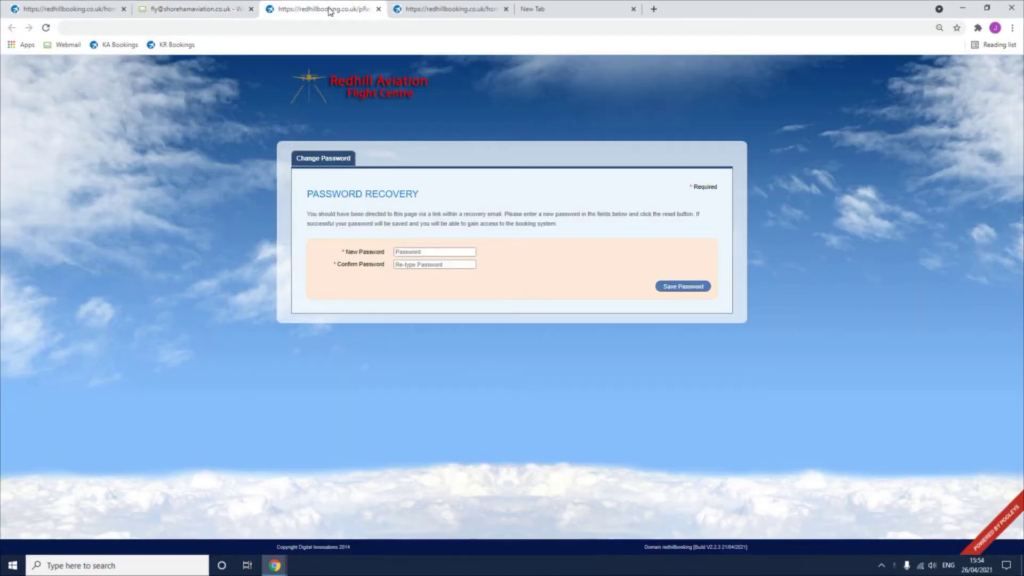
{"action": "left_click", "coordinate": [440, 251]}
{"action": "left_click", "coordinate": [437, 264]}
{"action": "left_click", "coordinate": [427, 9]}
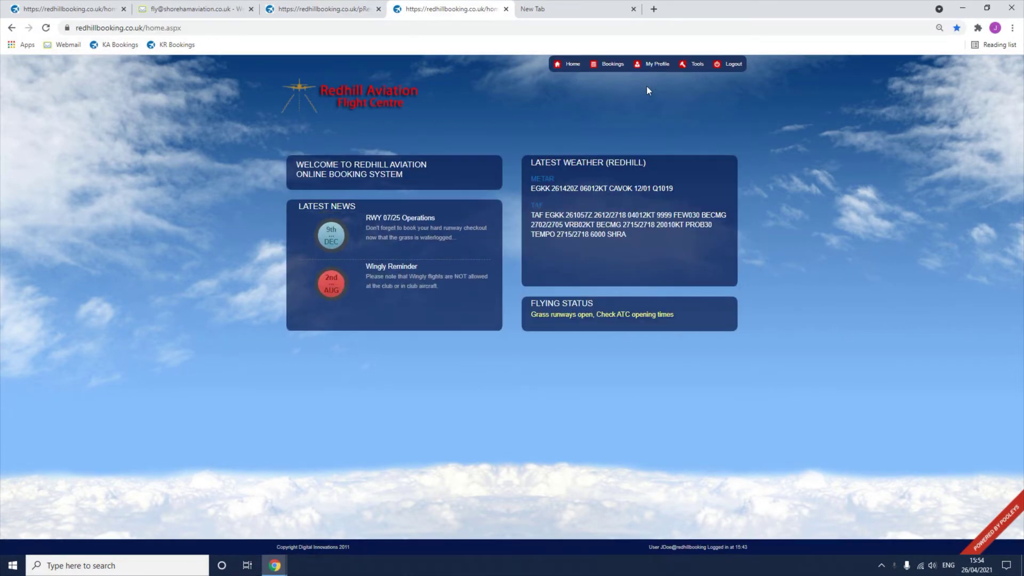
Step: Open the bookings schedule and look through its aircraft and instructor rows
{"action": "left_click", "coordinate": [621, 68]}
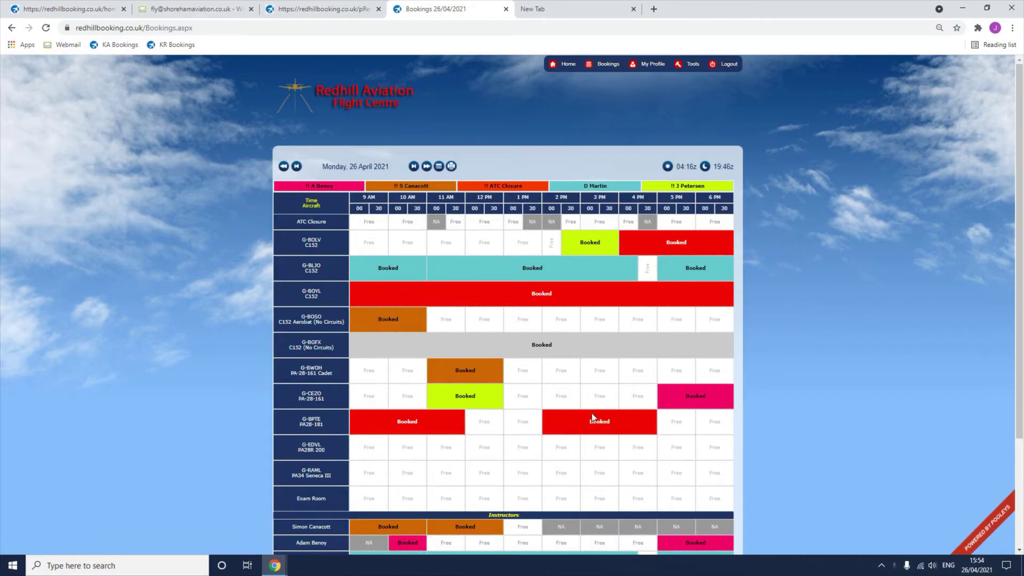
{"action": "scroll", "coordinate": [395, 274], "scroll_direction": "down", "scroll_amount": 1}
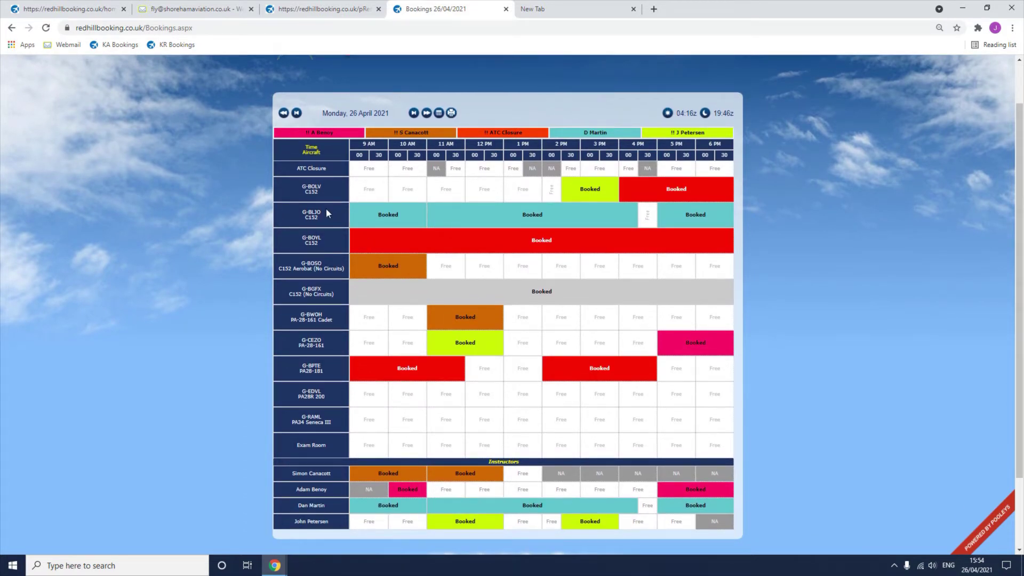
{"action": "scroll", "coordinate": [316, 249], "scroll_direction": "down", "scroll_amount": 1}
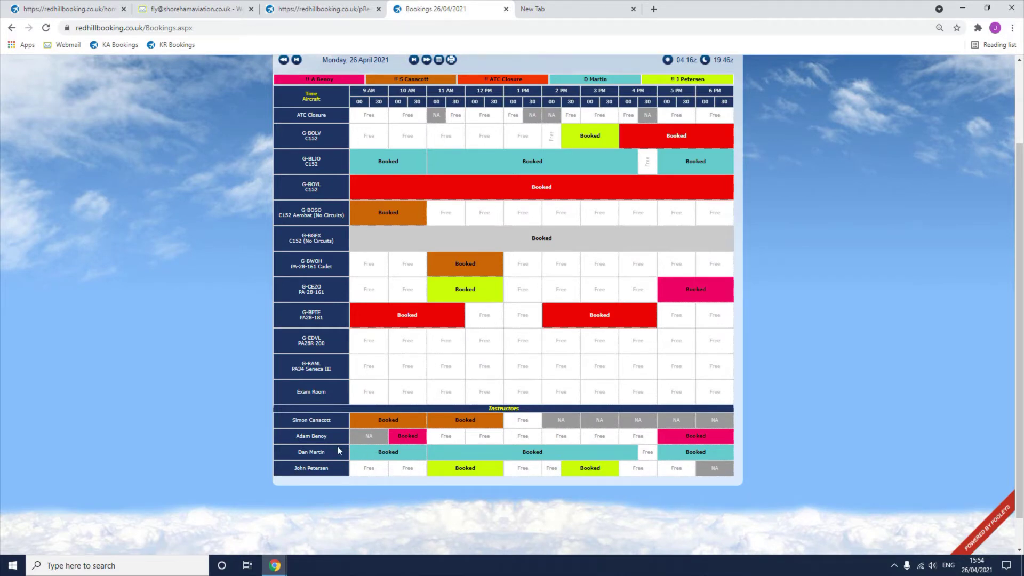
{"action": "scroll", "coordinate": [338, 450], "scroll_direction": "up", "scroll_amount": 1}
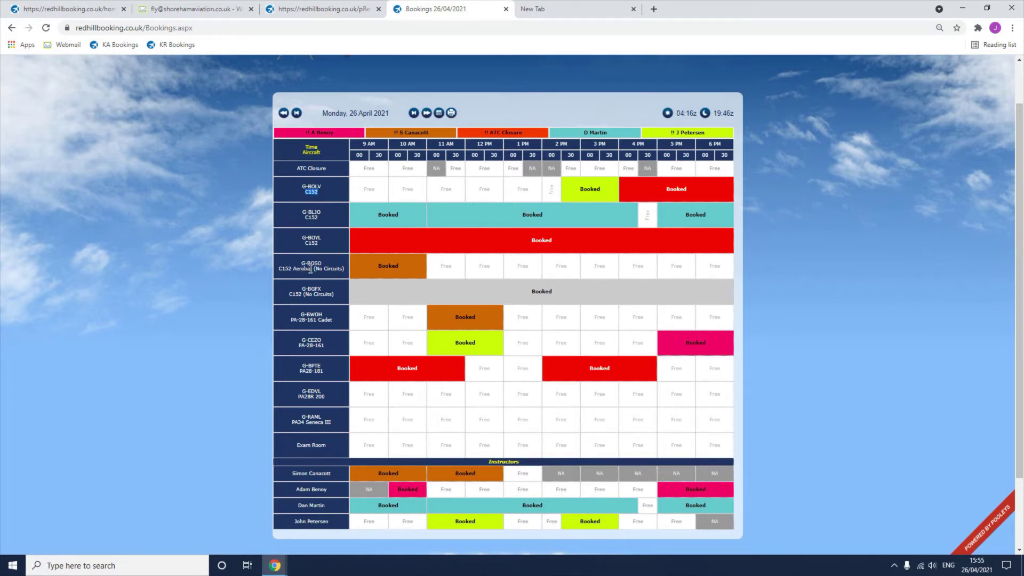
{"action": "left_click_drag", "start_coordinate": [317, 270], "coordinate": [346, 273]}
Step: Move the bookings schedule forward to Sunday, 09 May 2021 using the calendar
{"action": "left_click", "coordinate": [427, 113]}
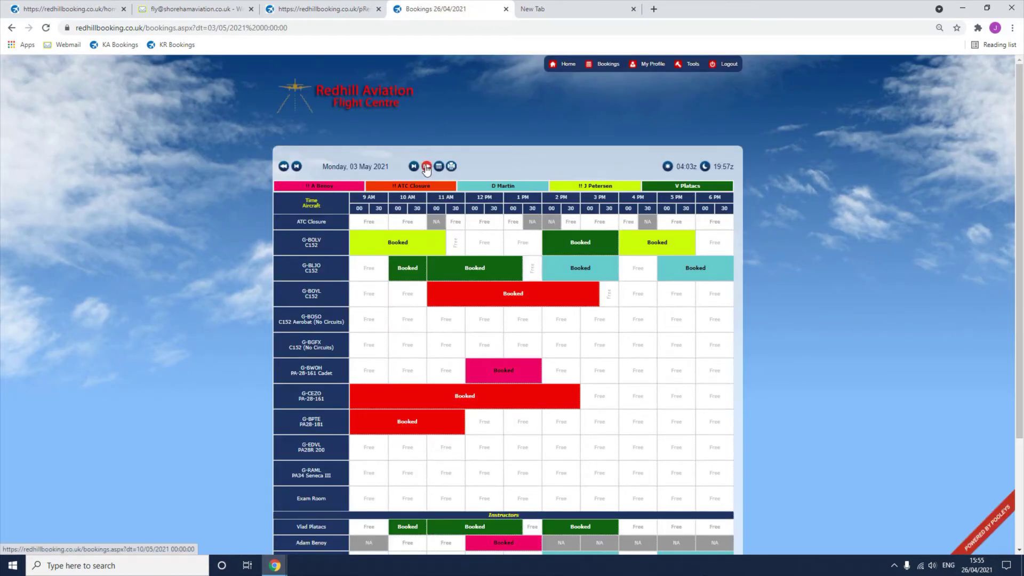
{"action": "left_click", "coordinate": [439, 166]}
{"action": "left_click", "coordinate": [530, 168]}
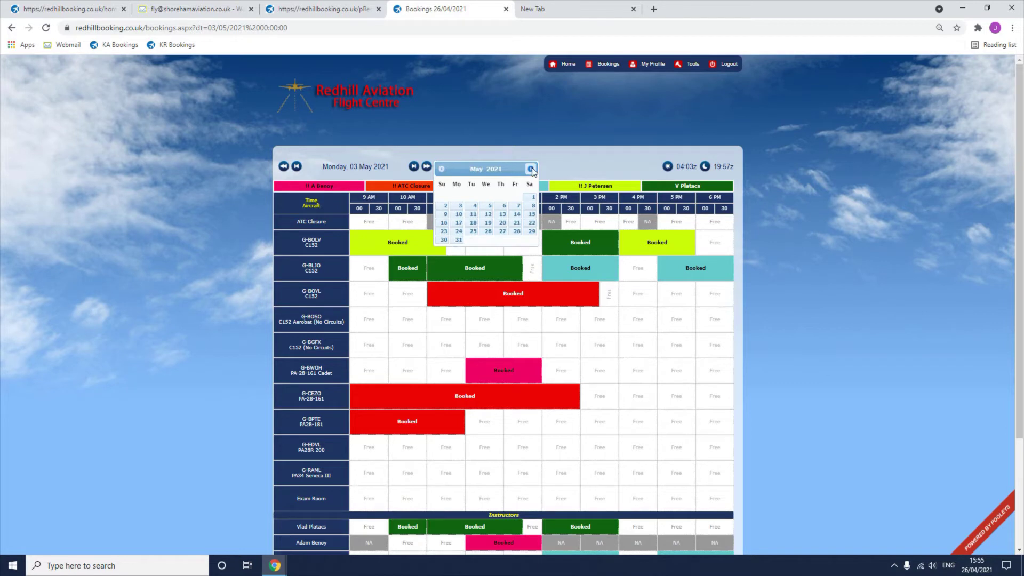
{"action": "left_click", "coordinate": [446, 216]}
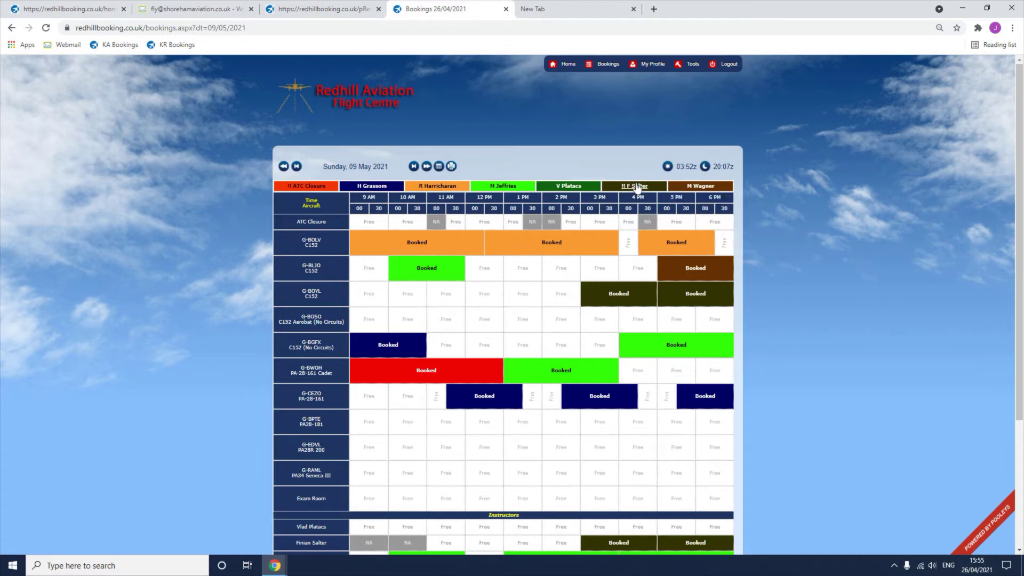
Step: Examine the instructors' availability from 11 AM to 3 PM and compare it with the aircraft rows
{"action": "scroll", "coordinate": [584, 169], "scroll_direction": "down", "scroll_amount": 3}
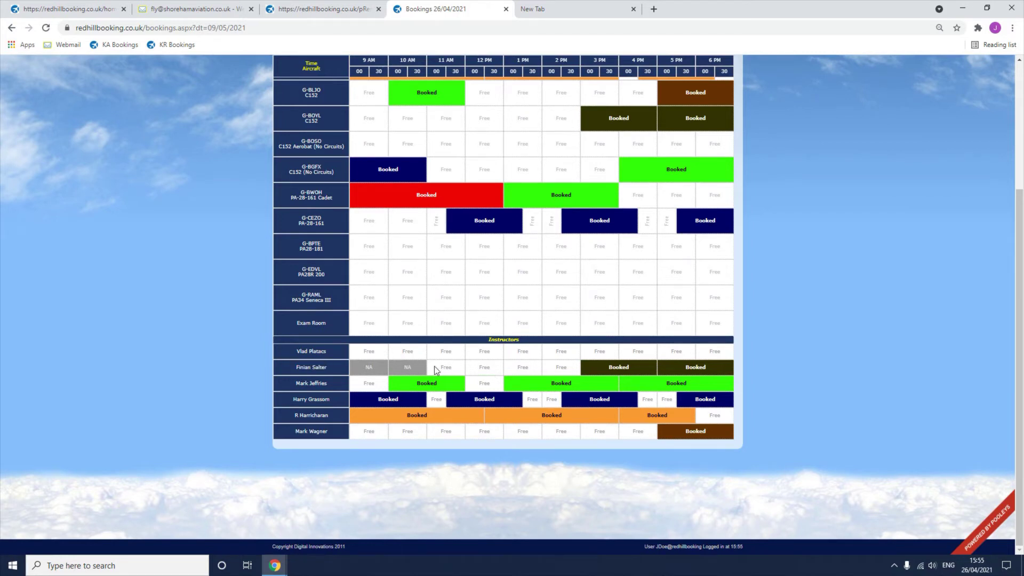
{"action": "left_click_drag", "start_coordinate": [439, 366], "coordinate": [571, 368]}
{"action": "left_click", "coordinate": [570, 366]}
{"action": "scroll", "coordinate": [487, 369], "scroll_direction": "up", "scroll_amount": 2}
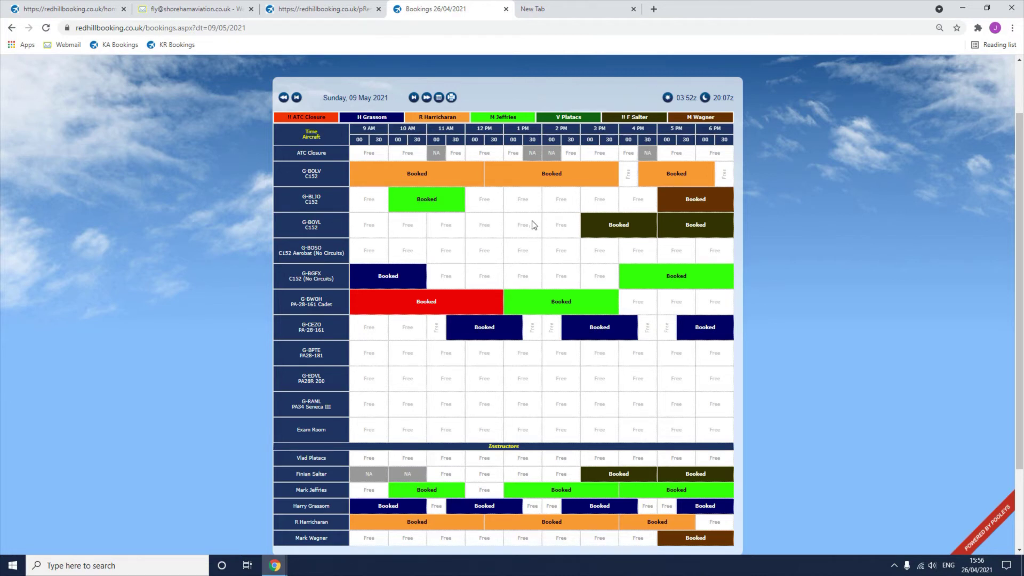
Step: Start a booking for the C152 G-BOYL at 11:00 and check the member shown on the form
{"action": "left_click", "coordinate": [447, 228]}
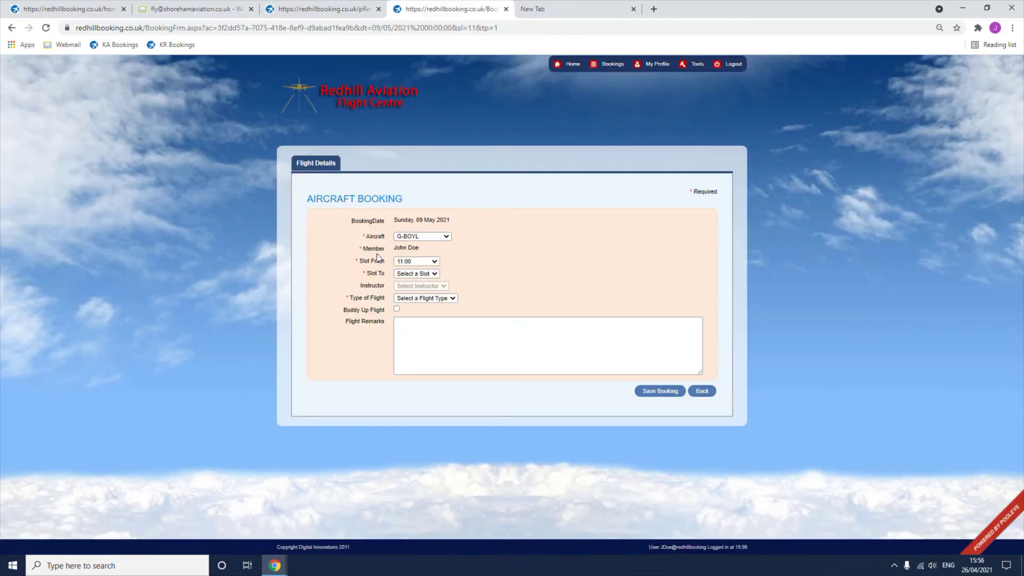
{"action": "left_click_drag", "start_coordinate": [385, 248], "coordinate": [425, 249]}
{"action": "left_click", "coordinate": [447, 249]}
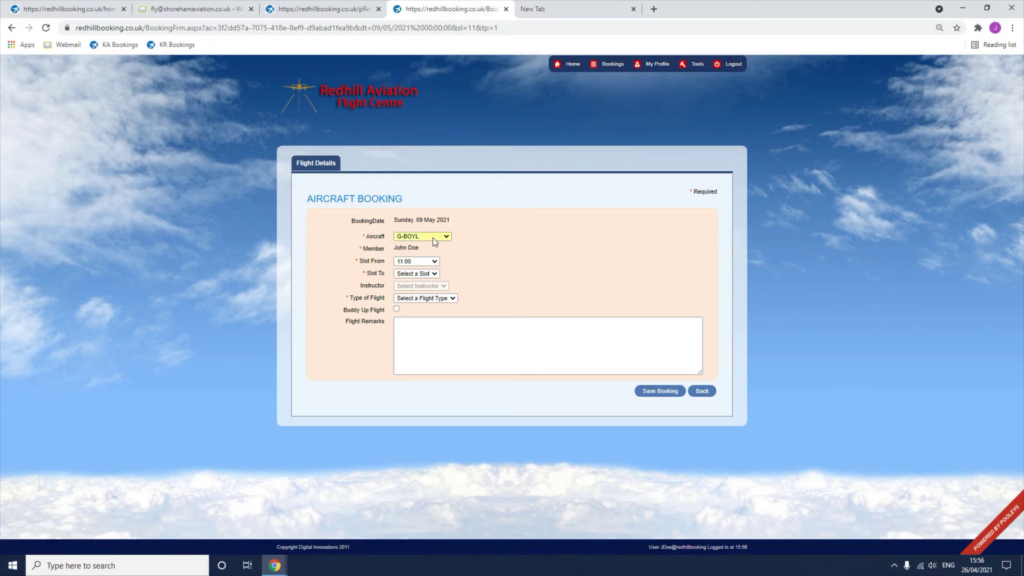
Step: Set the aircraft slot to run from 11:00 to 13:00
{"action": "left_click", "coordinate": [419, 262]}
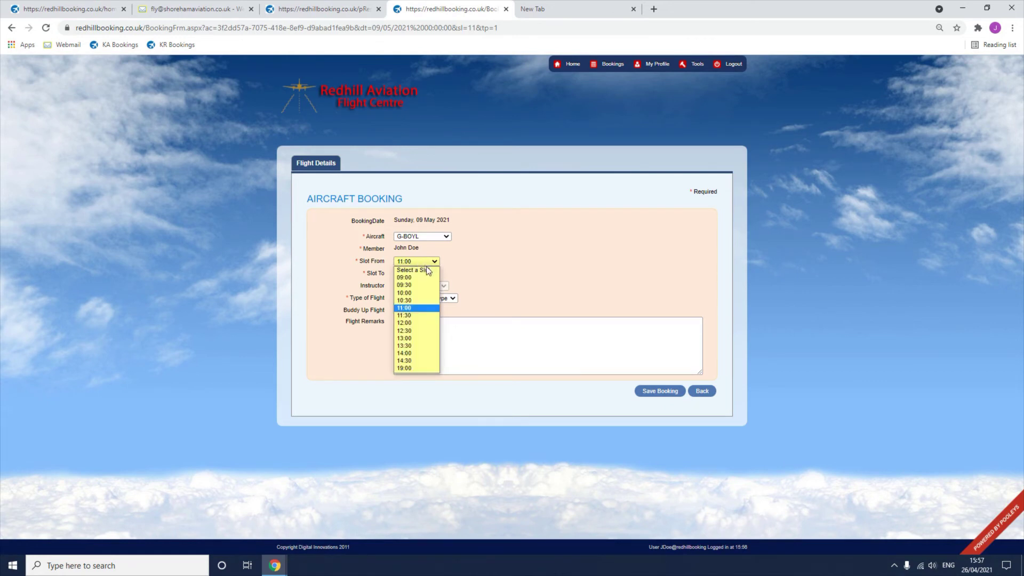
{"action": "left_click", "coordinate": [421, 261]}
{"action": "left_click", "coordinate": [421, 262]}
{"action": "left_click", "coordinate": [417, 308]}
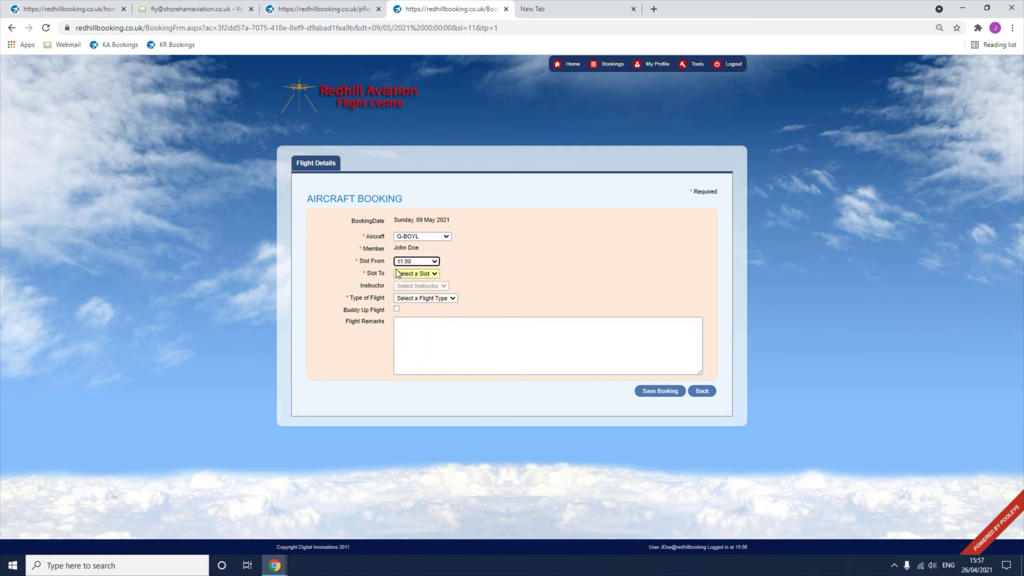
{"action": "left_click", "coordinate": [405, 277]}
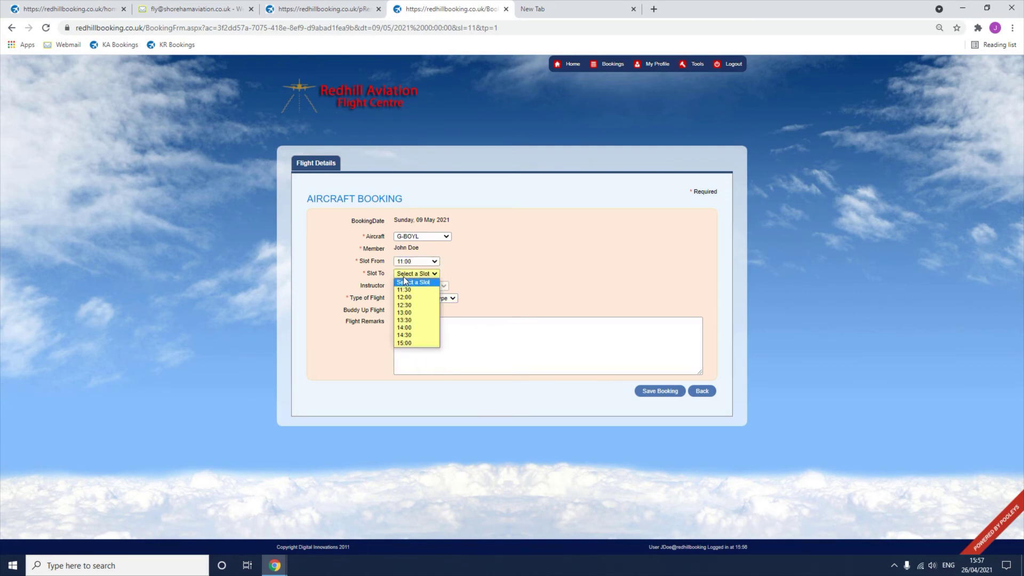
{"action": "left_click", "coordinate": [412, 311]}
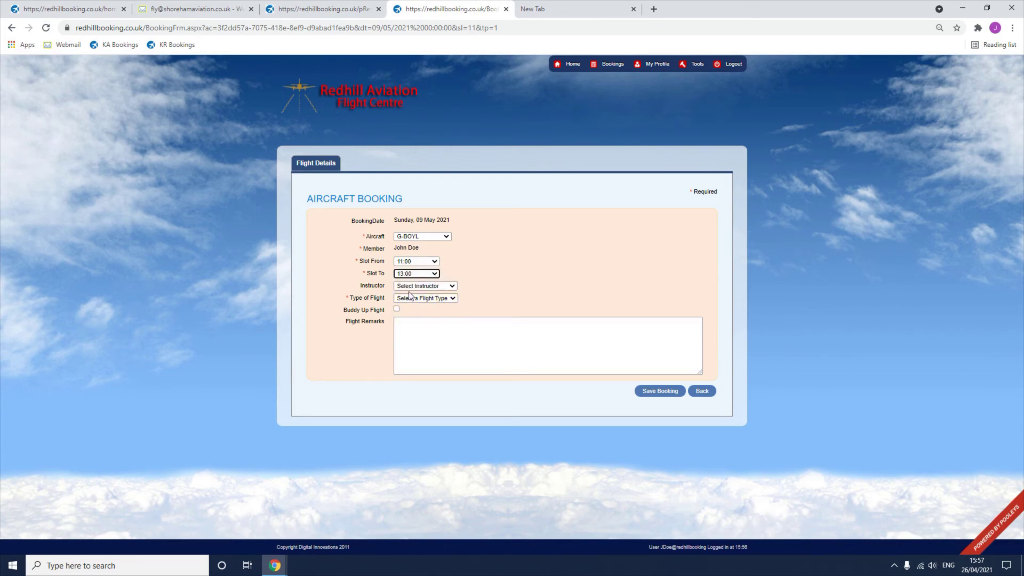
Step: Assign the instructor whose availability starts at 11:00 and keep the instructor slot at 11:00 to 13:00
{"action": "left_click", "coordinate": [409, 289]}
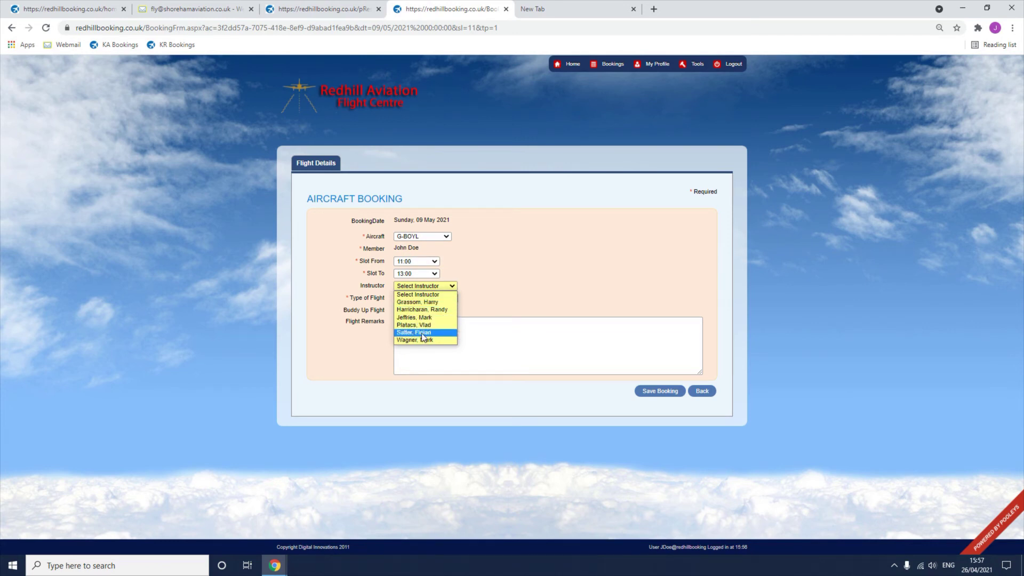
{"action": "left_click", "coordinate": [418, 332]}
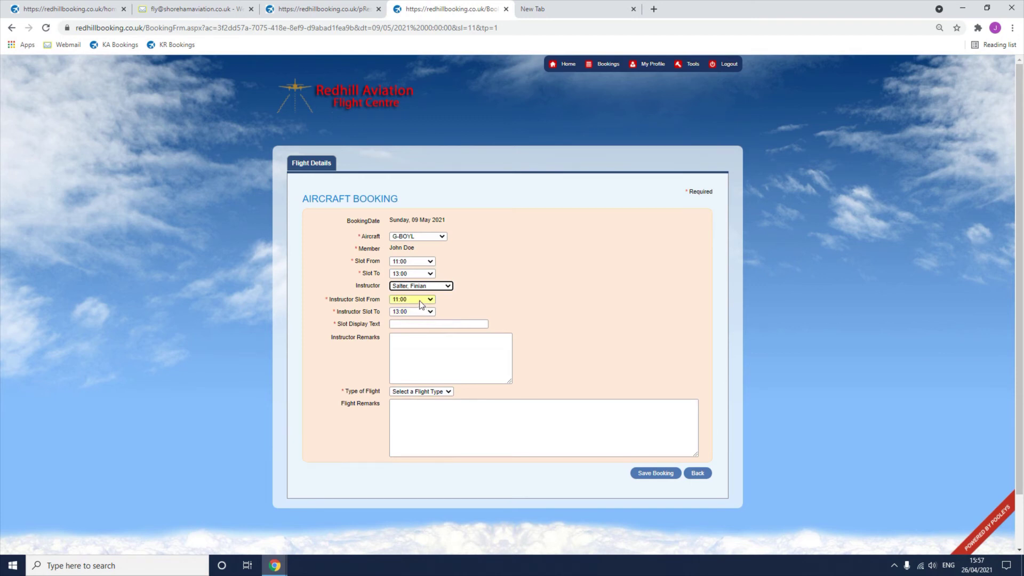
{"action": "left_click", "coordinate": [428, 313]}
{"action": "left_click", "coordinate": [415, 336]}
{"action": "left_click", "coordinate": [414, 274]}
{"action": "key", "text": "Down"}
{"action": "left_click", "coordinate": [415, 274]}
{"action": "left_click", "coordinate": [415, 313]}
{"action": "left_click", "coordinate": [415, 312]}
{"action": "left_click", "coordinate": [414, 352]}
Step: Set the type of flight to PPL, leave the flight remarks empty and save the booking
{"action": "left_click", "coordinate": [423, 393]}
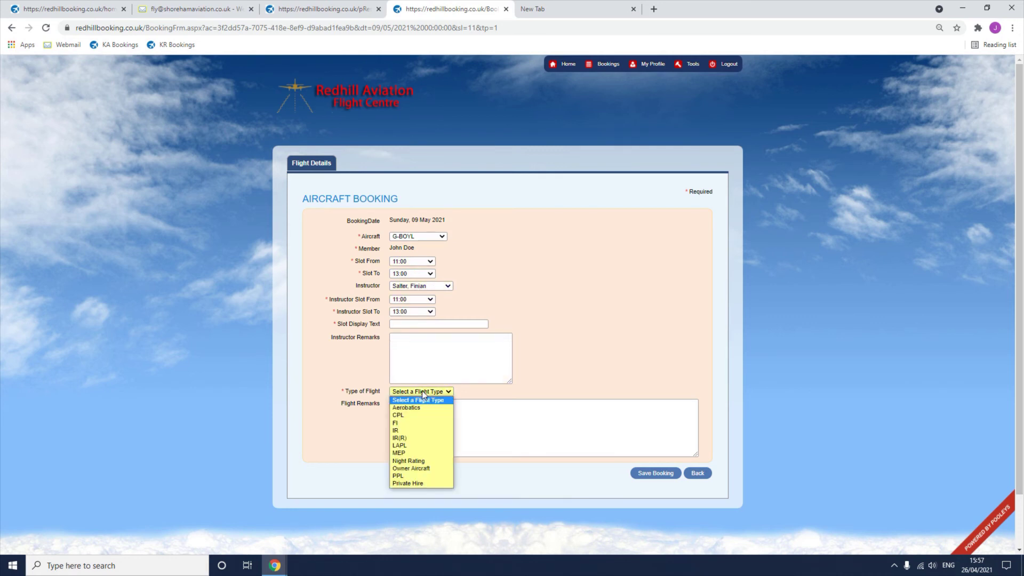
{"action": "left_click", "coordinate": [422, 475]}
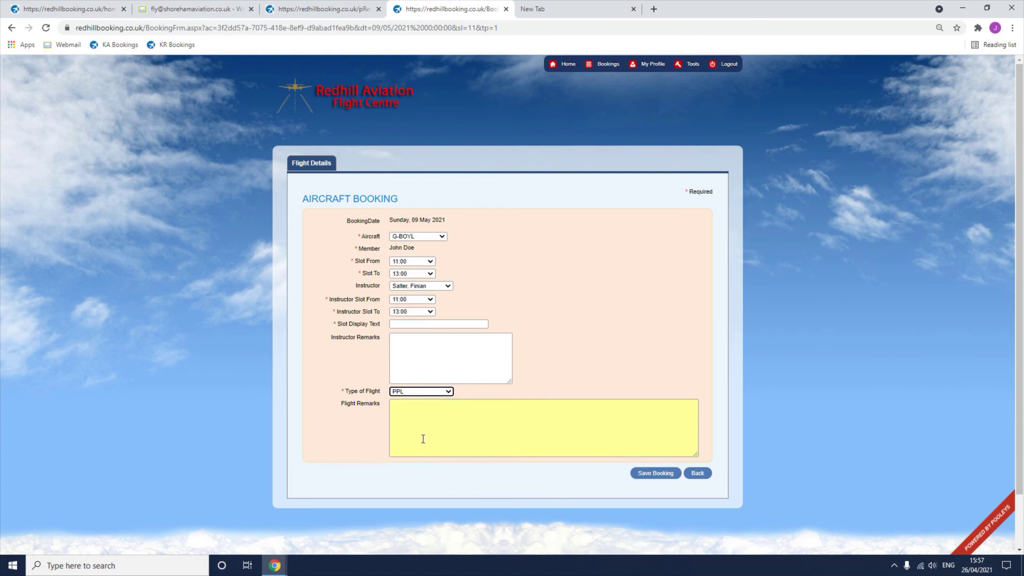
{"action": "left_click", "coordinate": [418, 411]}
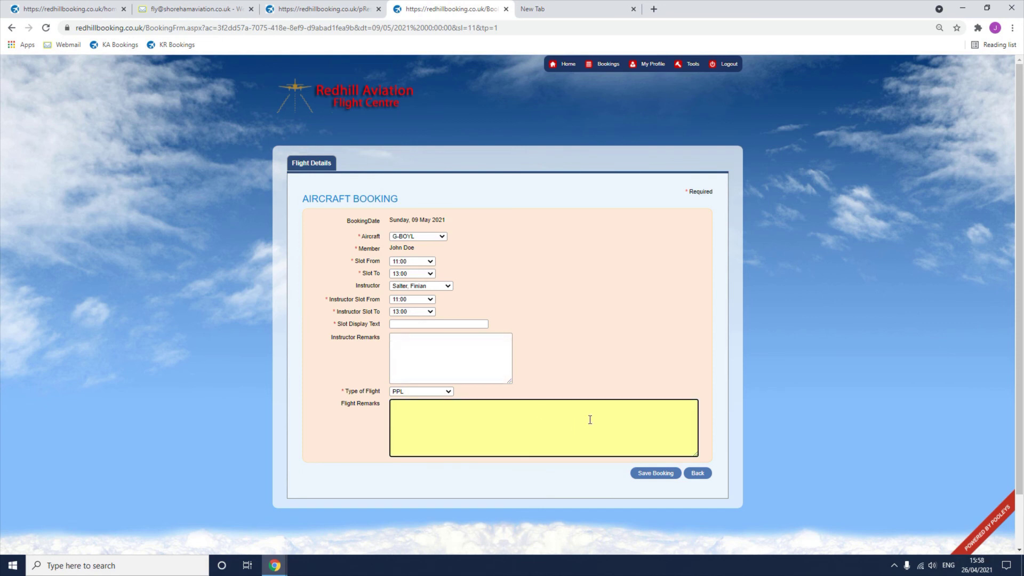
{"action": "left_click", "coordinate": [664, 478]}
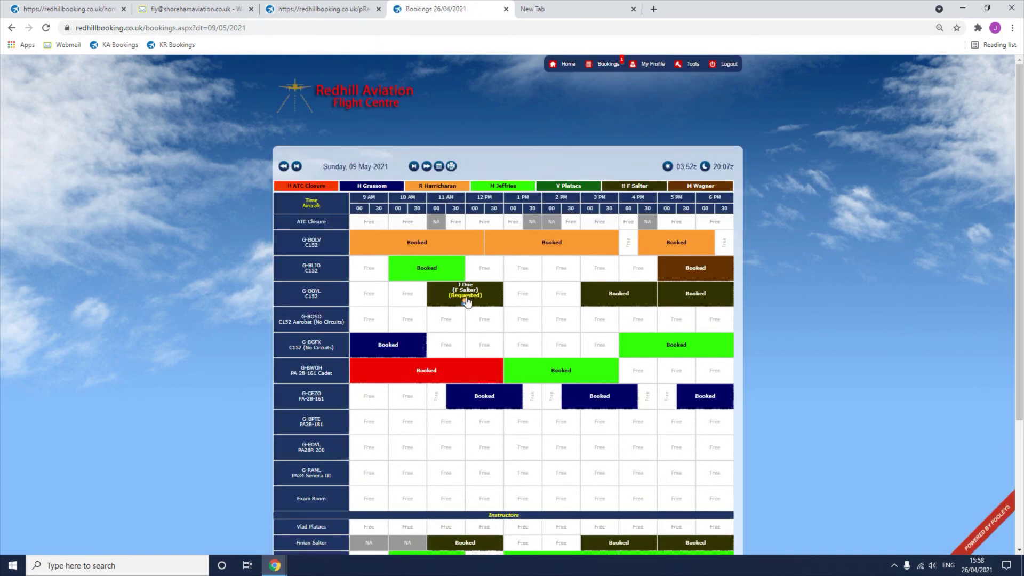